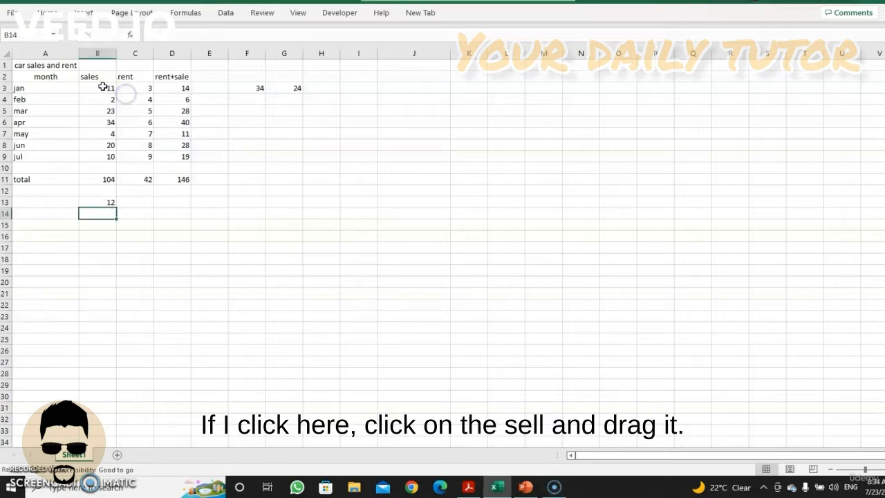
Select the range B3:C7 across the sales and rent columns and view its Quick Analysis options
{"action": "left_click_drag", "start_coordinate": [102, 86], "coordinate": [151, 130]}
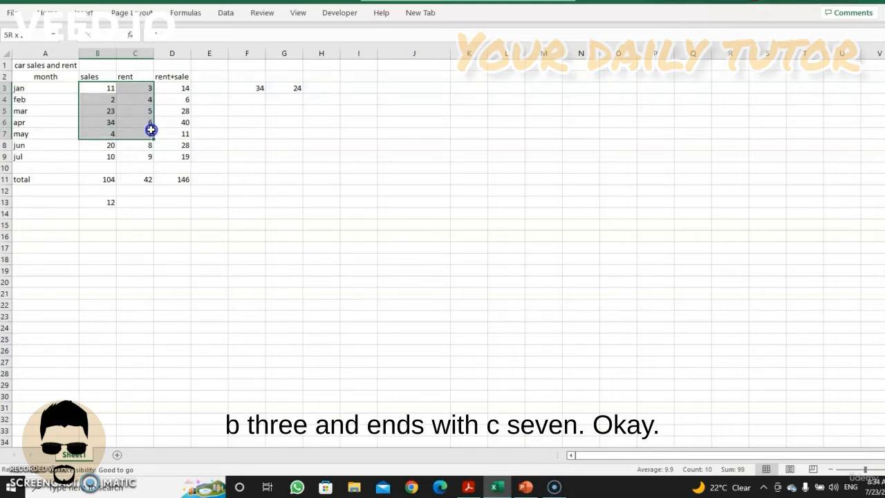
{"action": "left_click_drag", "start_coordinate": [151, 130], "coordinate": [151, 130]}
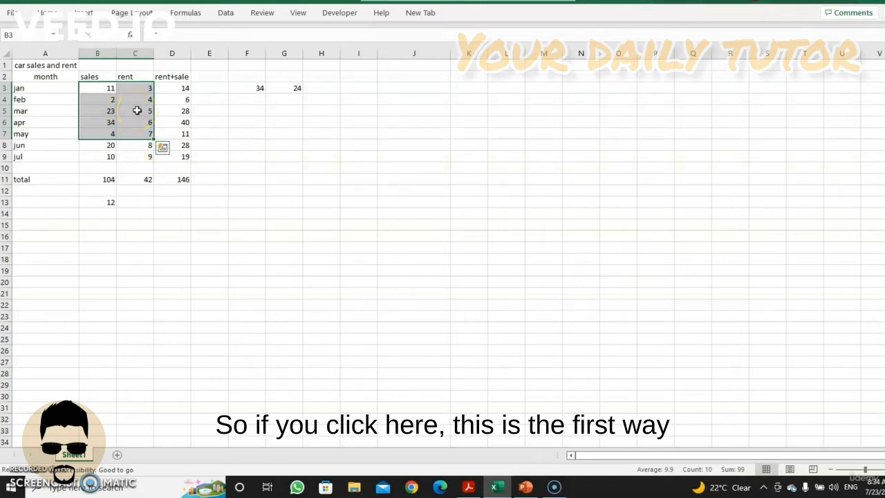
{"action": "key", "text": "Down"}
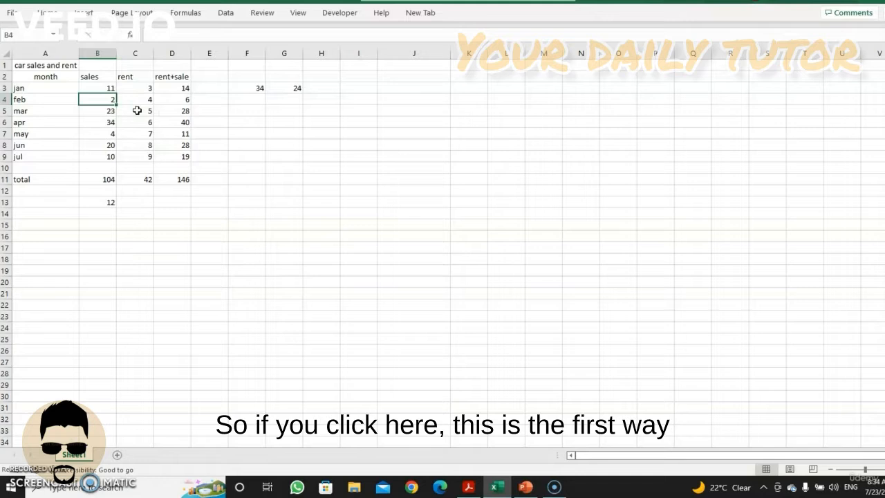
{"action": "left_click", "coordinate": [102, 87]}
{"action": "left_click_drag", "start_coordinate": [102, 87], "coordinate": [145, 131]}
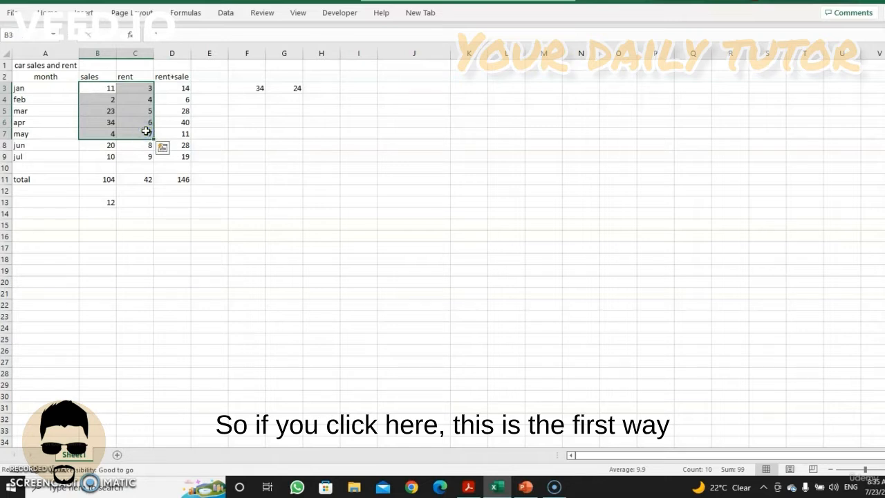
{"action": "key", "text": "Up"}
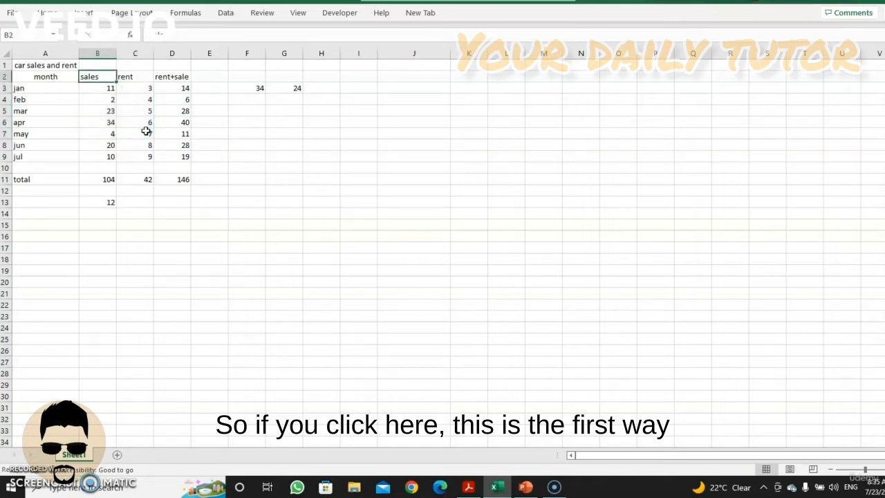
{"action": "left_click", "coordinate": [100, 88]}
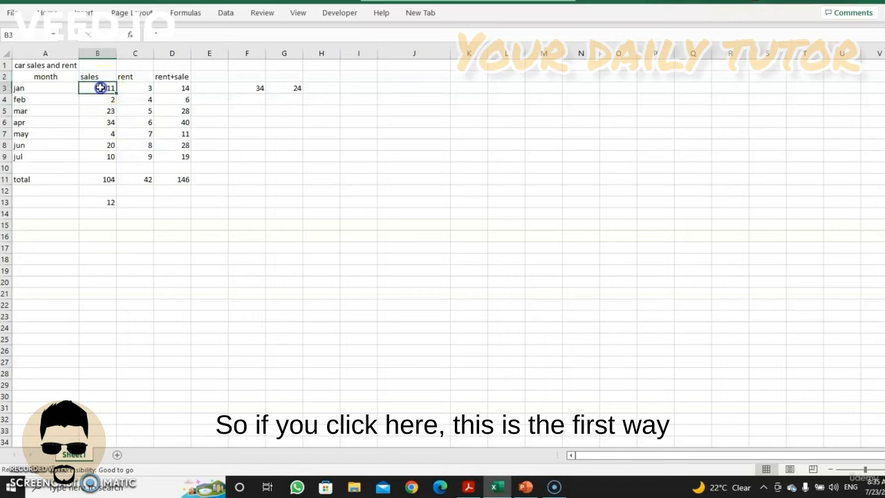
{"action": "left_click_drag", "start_coordinate": [100, 88], "coordinate": [144, 130]}
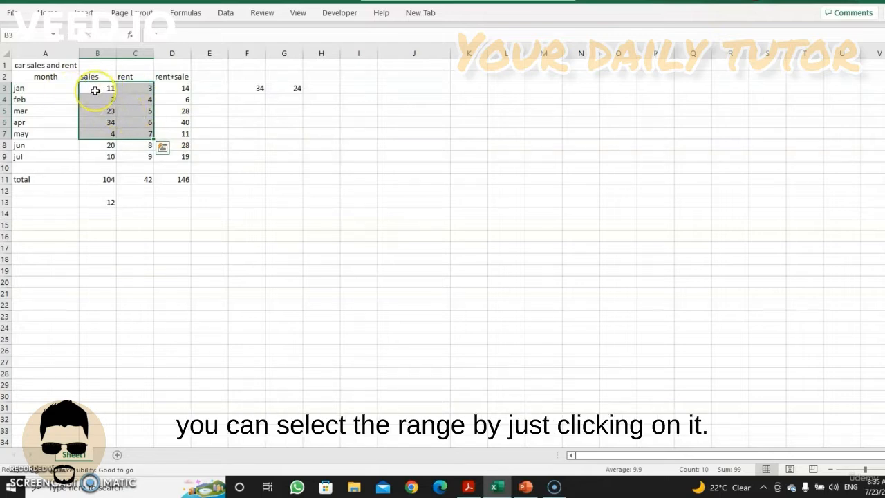
{"action": "key", "text": "ctrl+q"}
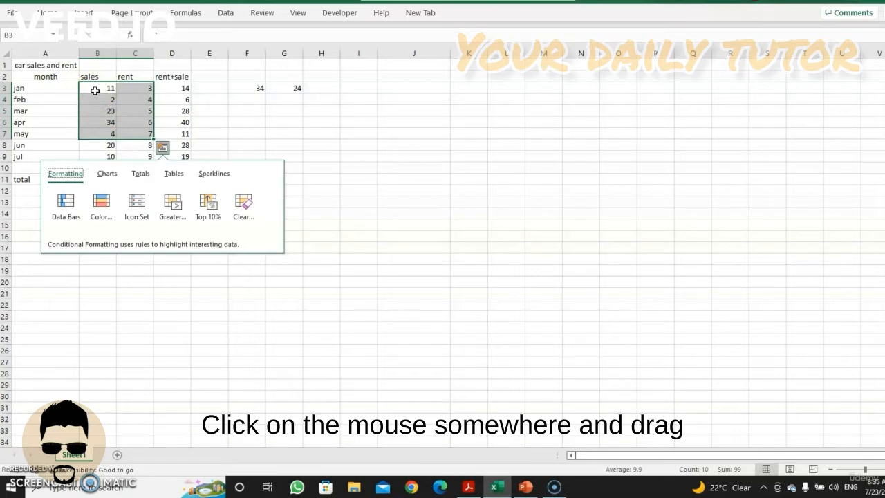
{"action": "left_click", "coordinate": [318, 159]}
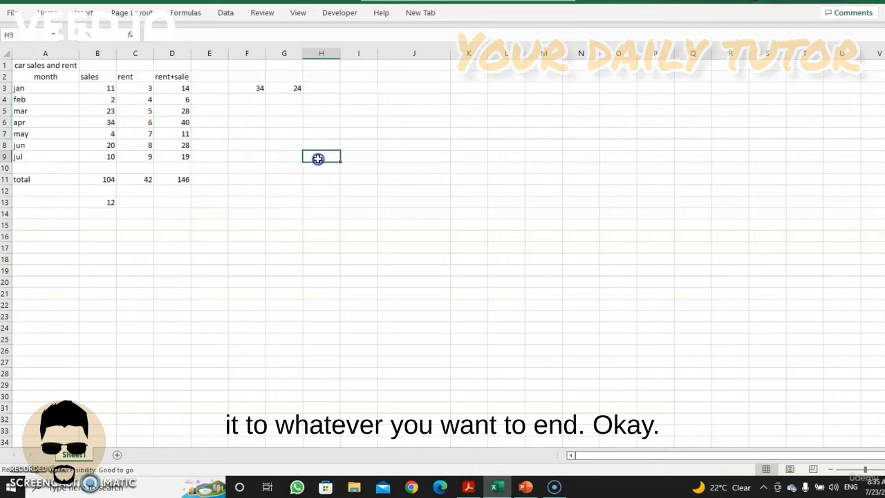
Select the range B3:C6 and after it the range B3:C8, each extended from cell B3
{"action": "left_click", "coordinate": [105, 89]}
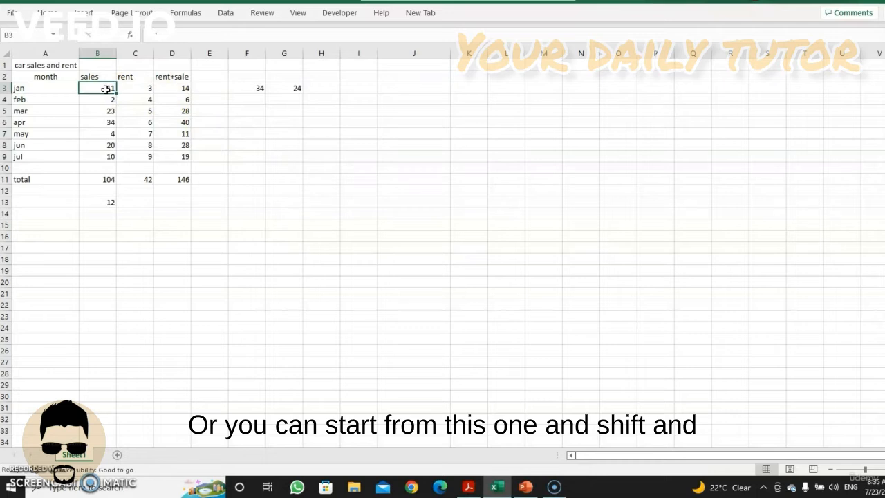
{"action": "left_click", "coordinate": [150, 123], "text": "shift"}
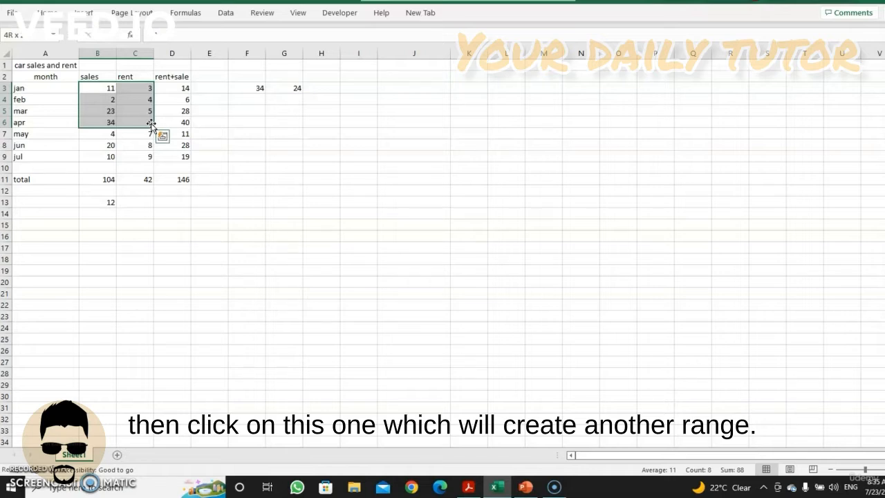
{"action": "key", "text": "Up"}
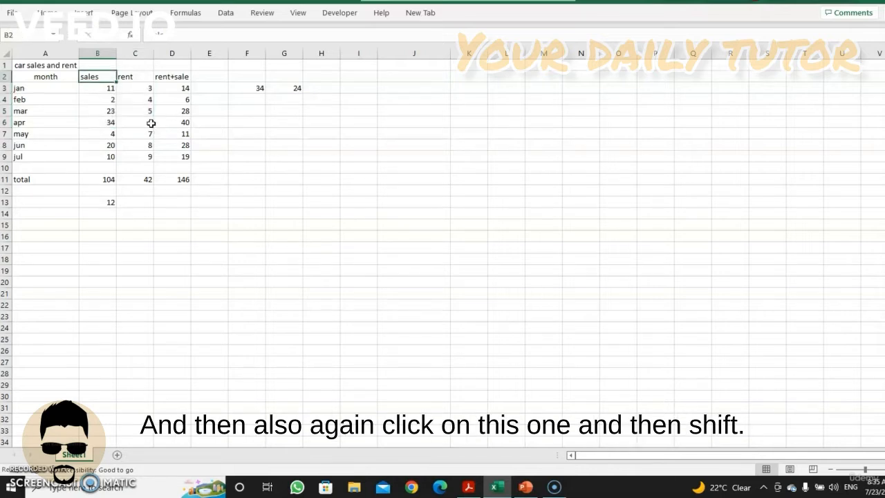
{"action": "left_click", "coordinate": [98, 91]}
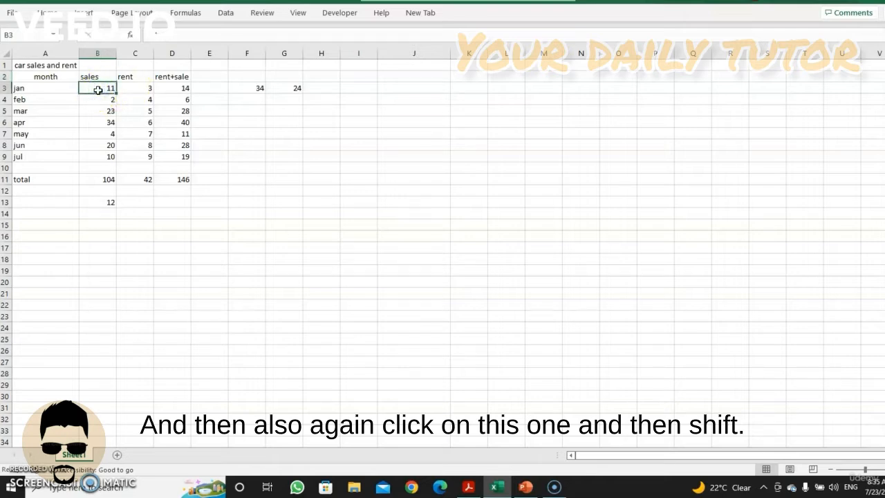
{"action": "left_click", "coordinate": [144, 146], "text": "shift"}
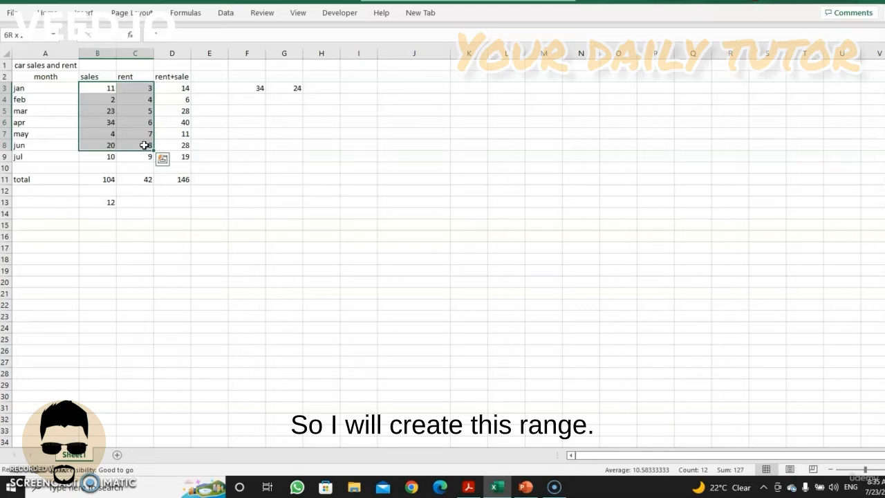
{"action": "left_click", "coordinate": [138, 112]}
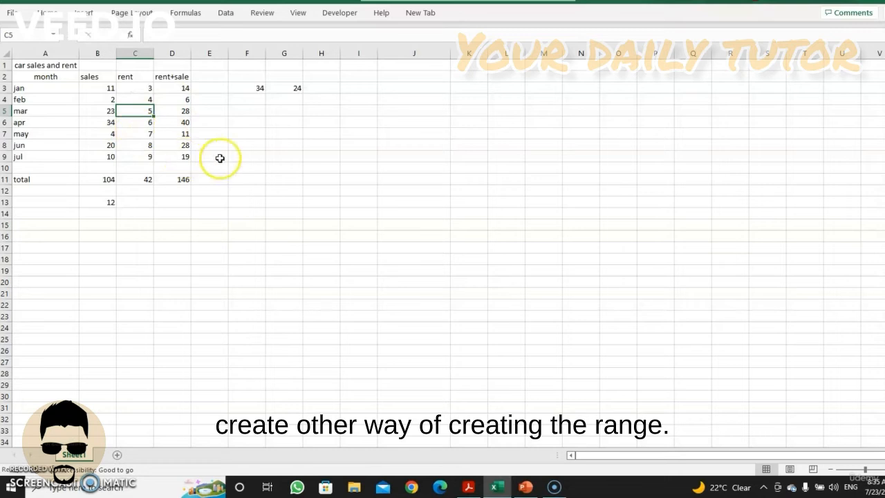
Enter the range reference B3:C7 as plain text in cell F7
{"action": "left_click", "coordinate": [250, 134]}
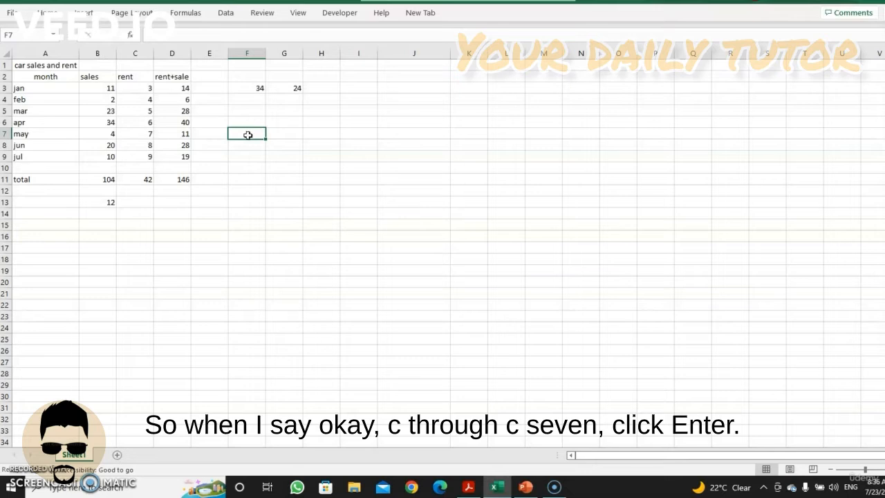
{"action": "type", "text": "c"}
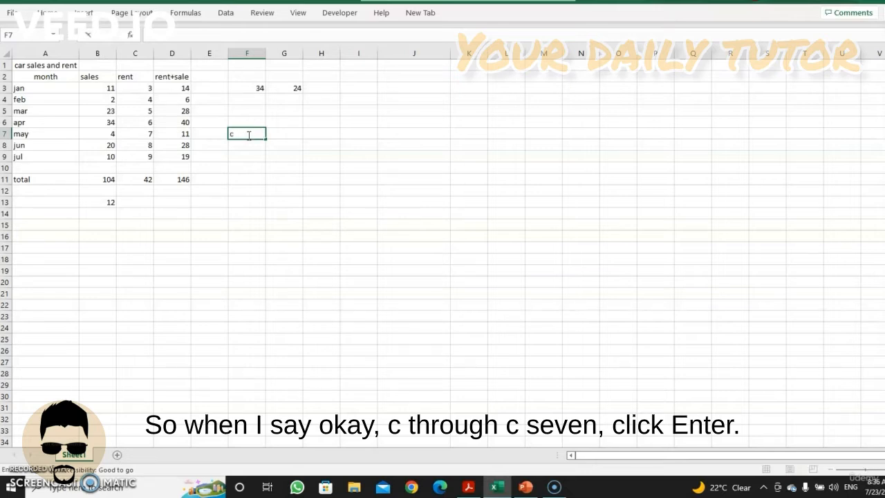
{"action": "type", "text": "b"}
{"action": "key", "text": "BackSpace"}
{"action": "key", "text": "Caps_Lock"}
{"action": "type", "text": "B"}
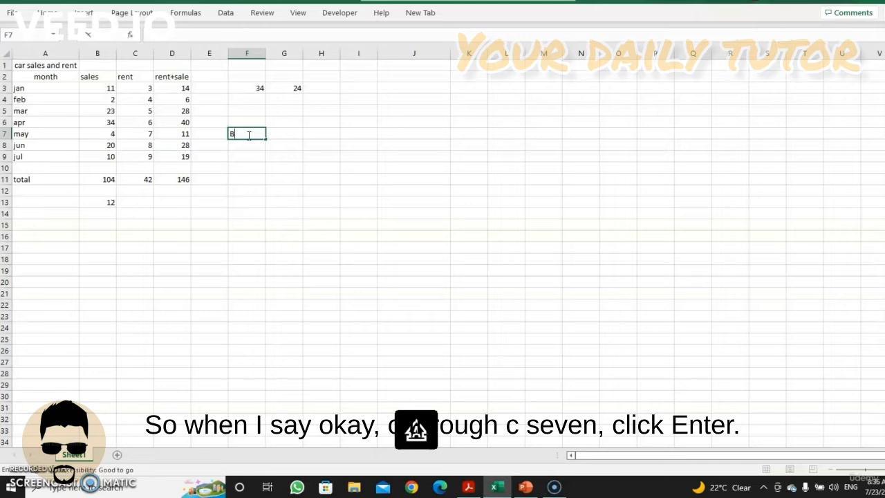
{"action": "type", "text": "3:"}
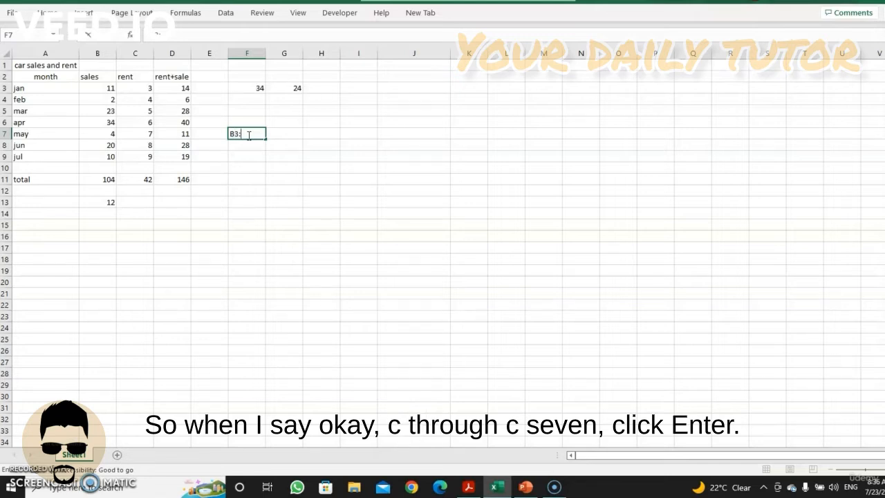
{"action": "type", "text": "C7"}
{"action": "key", "text": "Up"}
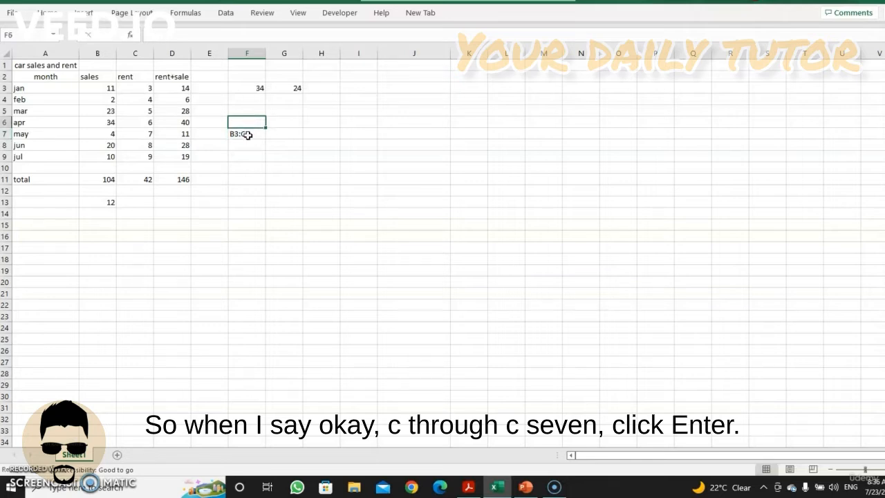
{"action": "left_click", "coordinate": [247, 135]}
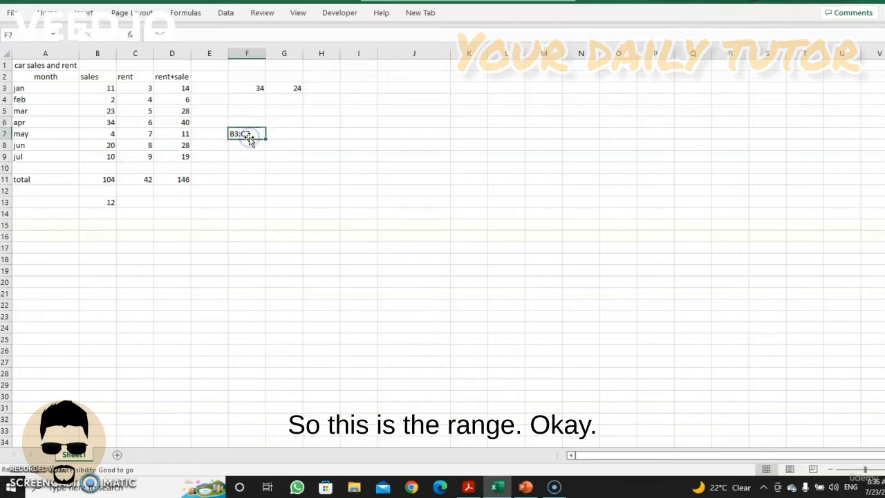
{"action": "key", "text": "Down"}
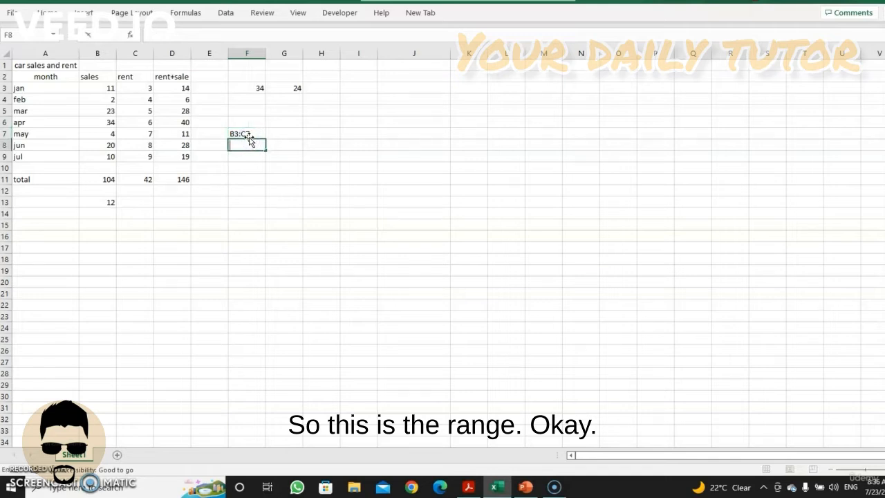
{"action": "left_click", "coordinate": [247, 133]}
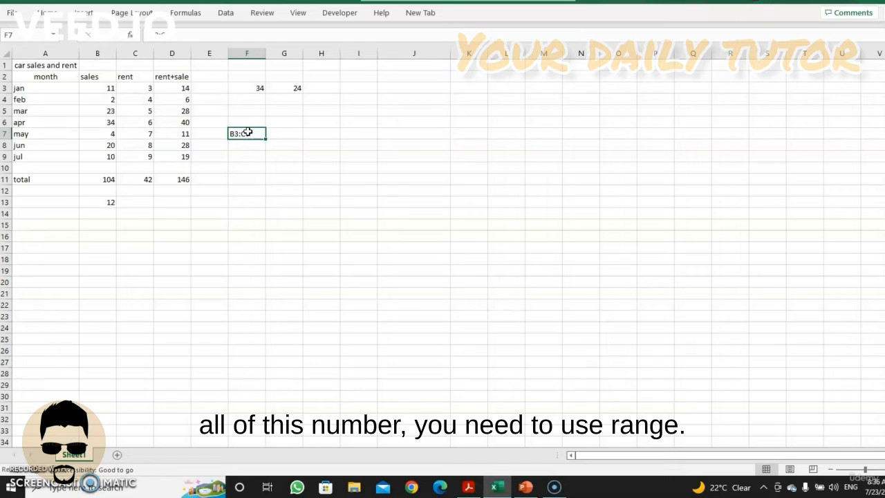
Select the range B3:C7 and copy the sum of the selected cells to the clipboard
{"action": "left_click", "coordinate": [111, 91]}
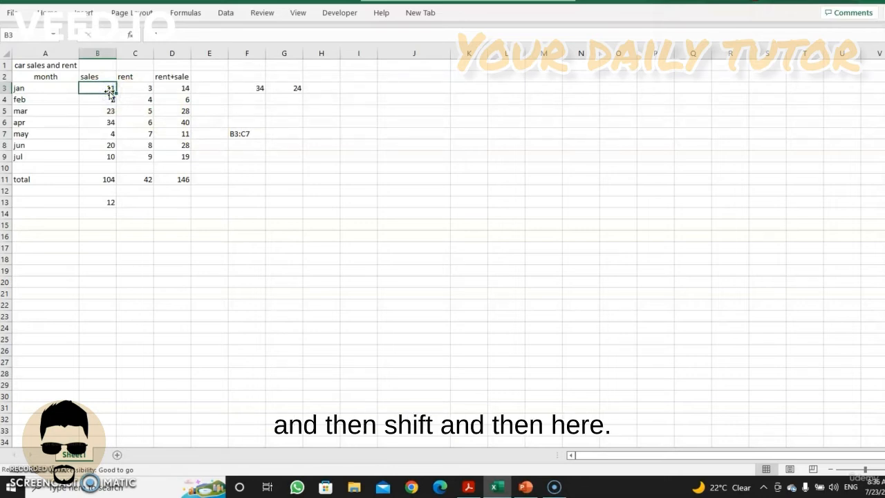
{"action": "left_click", "coordinate": [151, 133], "text": "shift"}
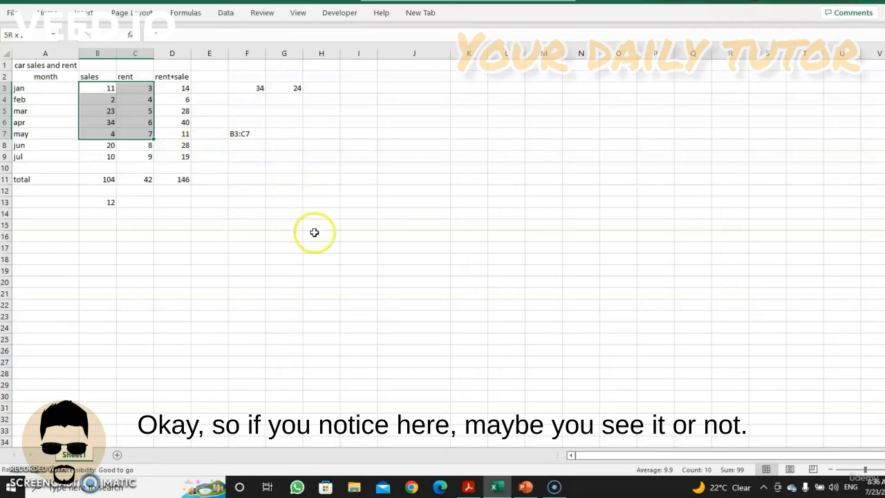
{"action": "mouse_move", "coordinate": [740, 489]}
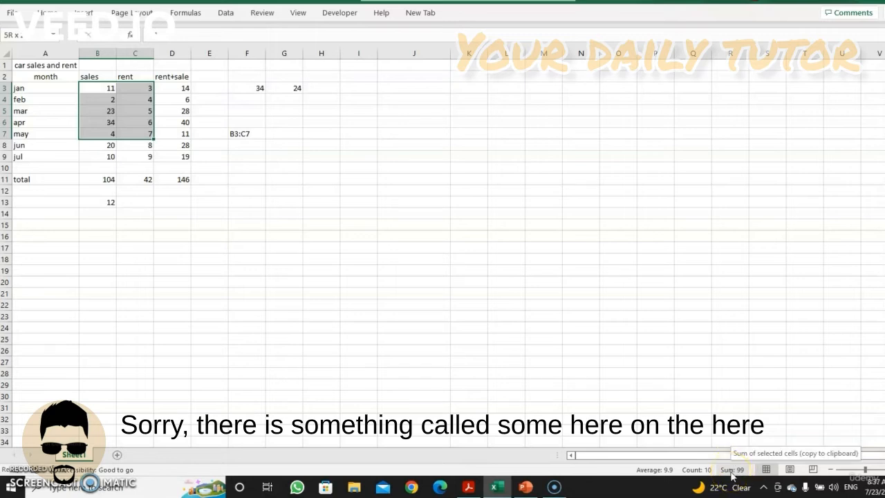
{"action": "left_click", "coordinate": [732, 472]}
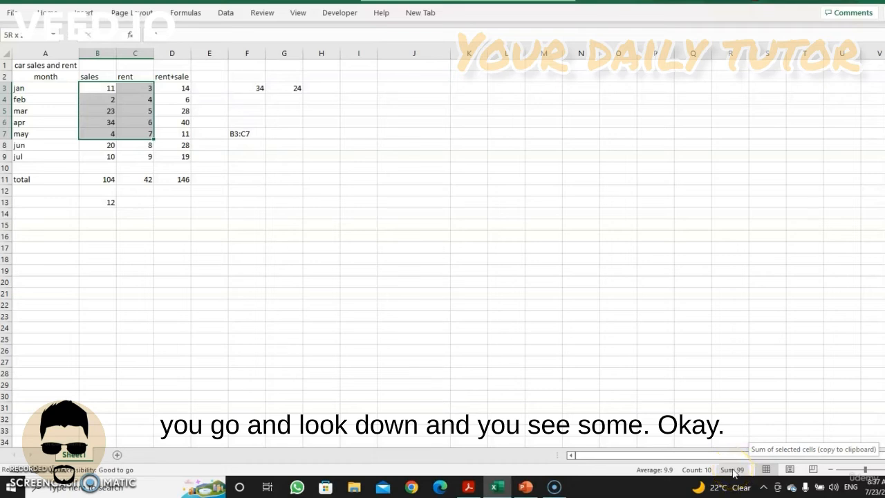
{"action": "left_click", "coordinate": [733, 472]}
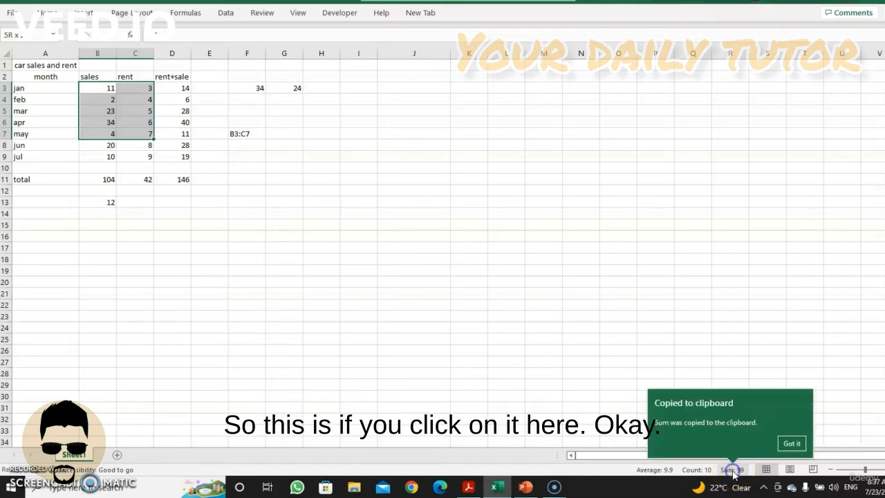
{"action": "left_click", "coordinate": [790, 445]}
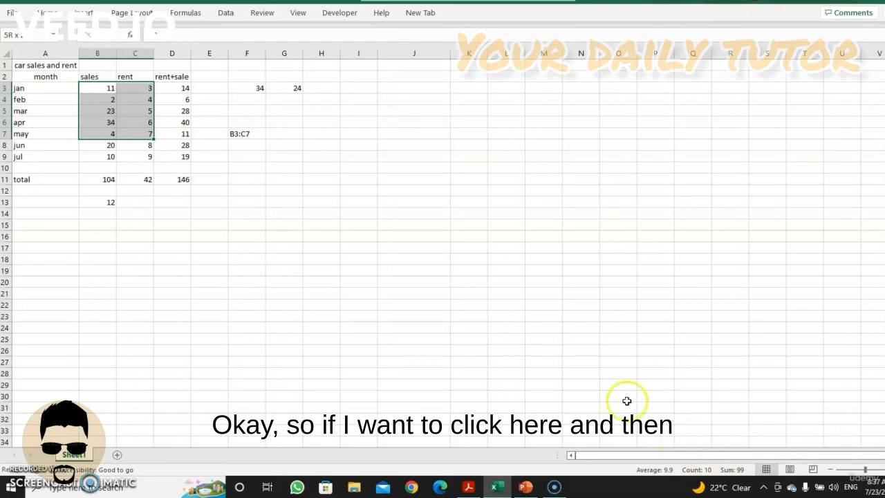
Clear the range text from cell F7 and select the range B3:C7 across the sales and rent columns to check its sum
{"action": "left_click", "coordinate": [247, 133]}
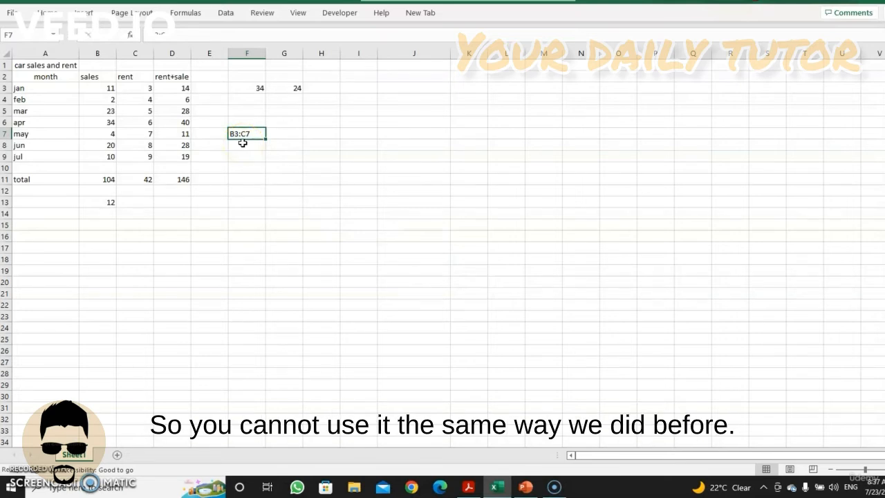
{"action": "key", "text": "BackSpace"}
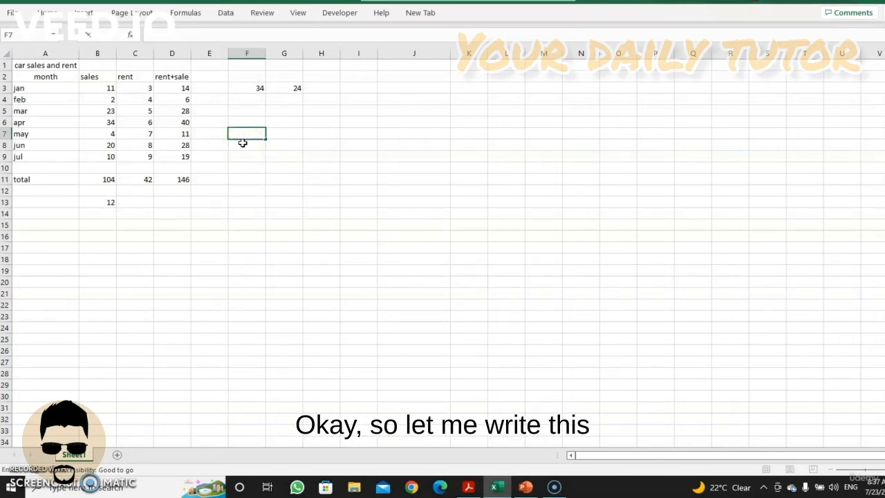
{"action": "left_click", "coordinate": [107, 89]}
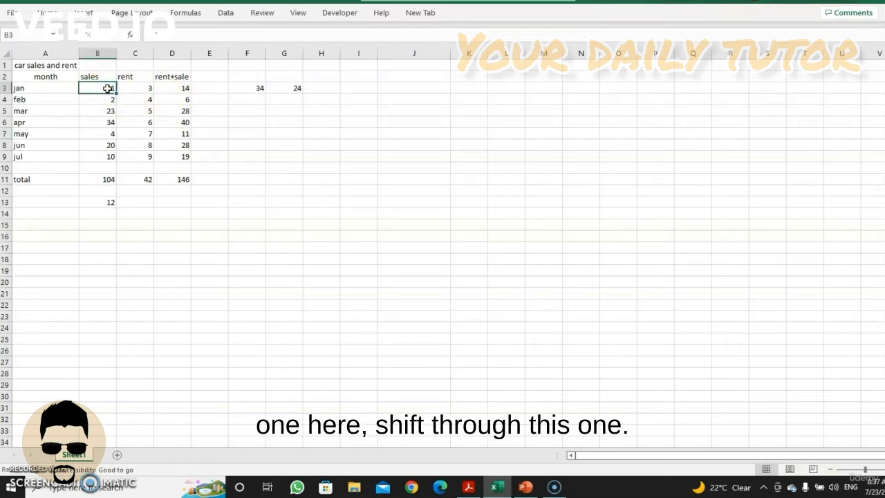
{"action": "left_click", "coordinate": [148, 129], "text": "shift"}
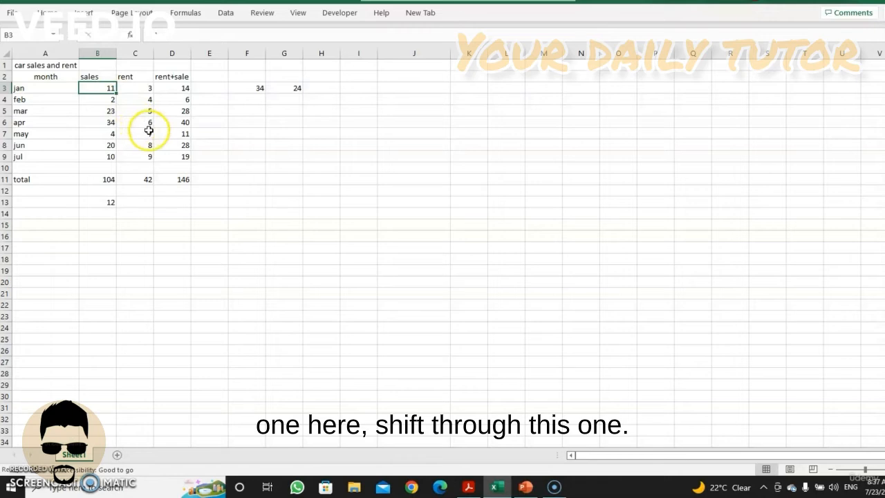
{"action": "left_click", "coordinate": [237, 135]}
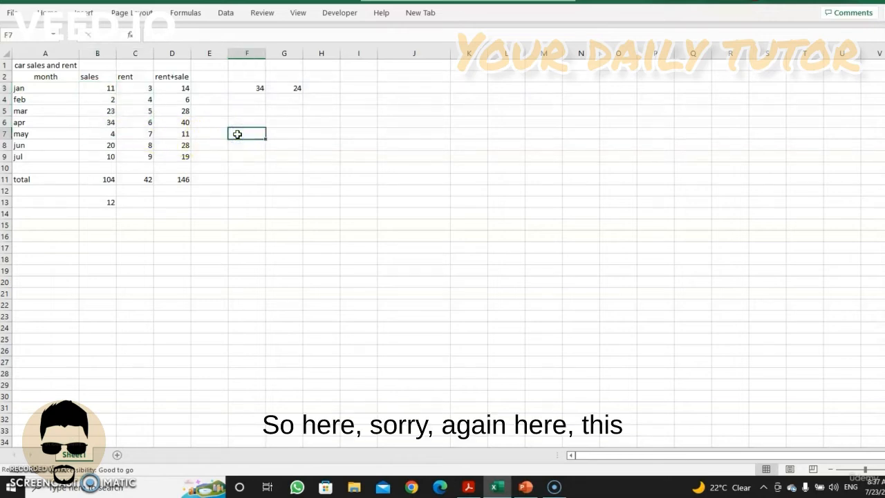
{"action": "left_click", "coordinate": [112, 87]}
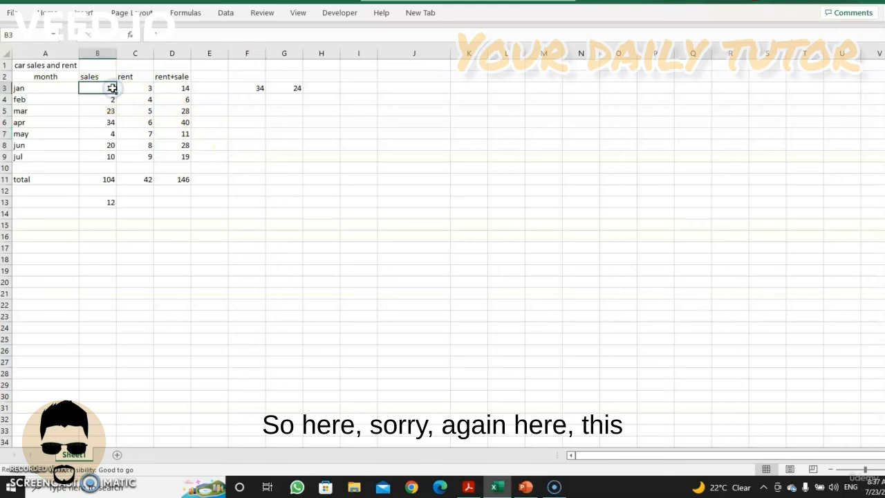
{"action": "left_click_drag", "start_coordinate": [148, 131], "coordinate": [146, 132]}
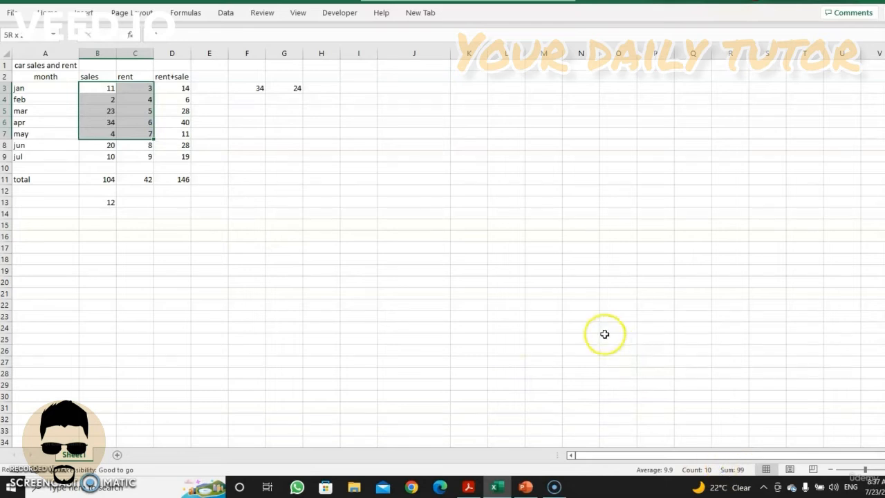
Enter SUM B3:C7 in cell G7 as plain text without an equals sign
{"action": "left_click", "coordinate": [297, 136]}
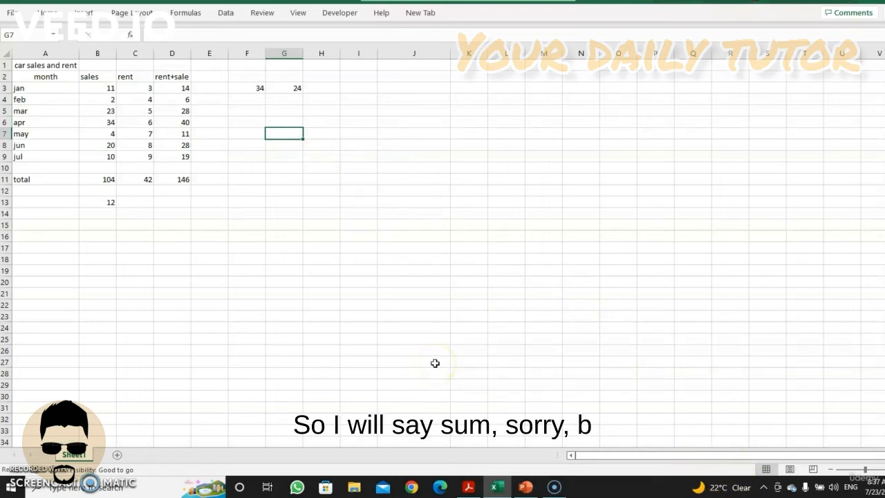
{"action": "type", "text": "ss"}
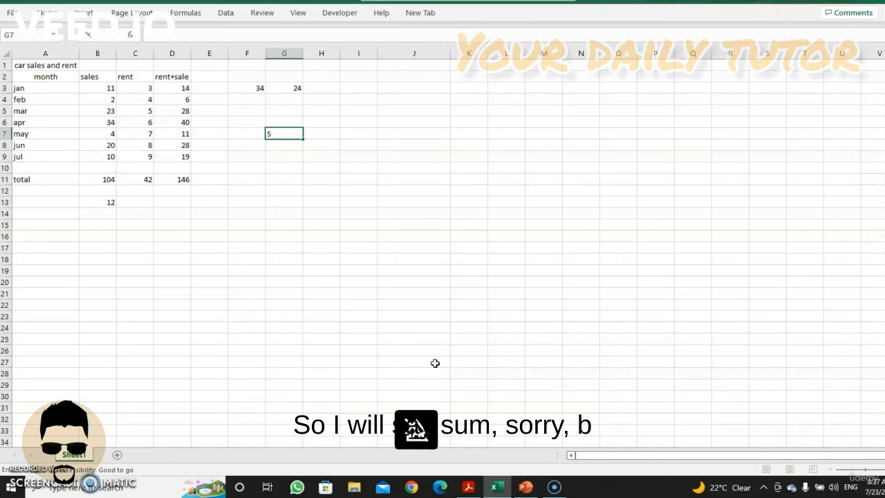
{"action": "type", "text": "u"}
{"action": "key", "text": "BackSpace"}
{"action": "type", "text": "UM C"}
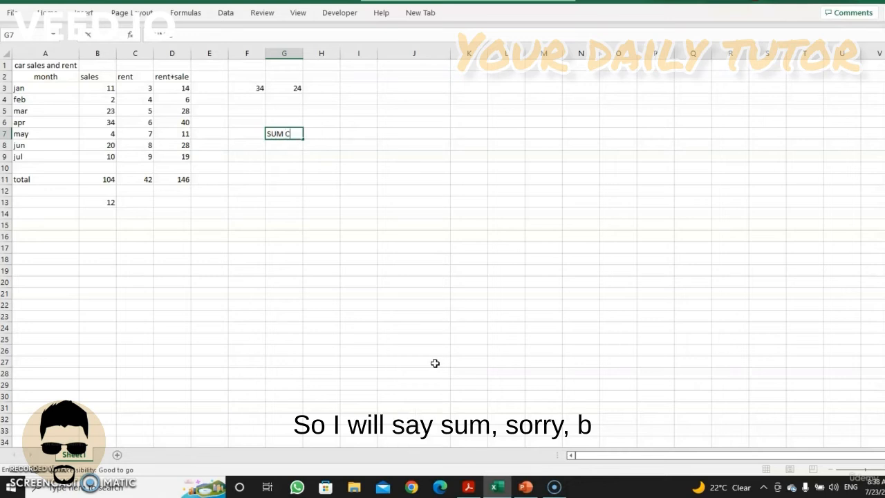
{"action": "key", "text": "BackSpace"}
{"action": "type", "text": "B"}
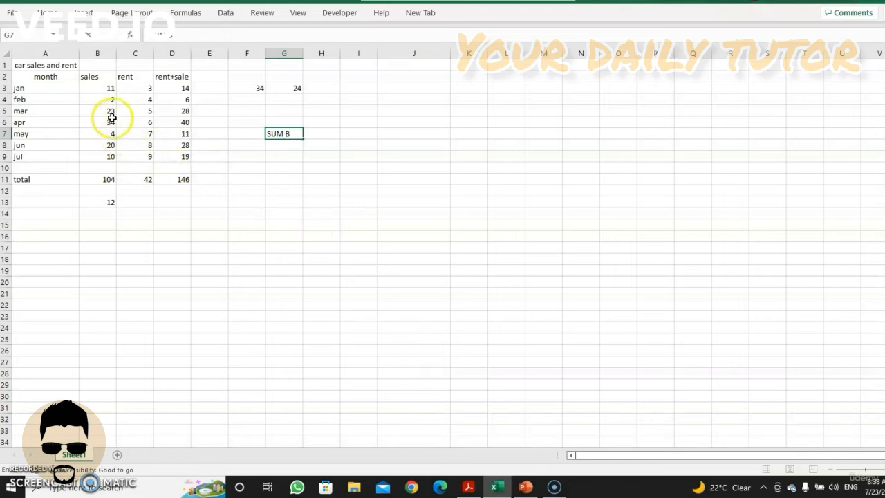
{"action": "type", "text": "3"}
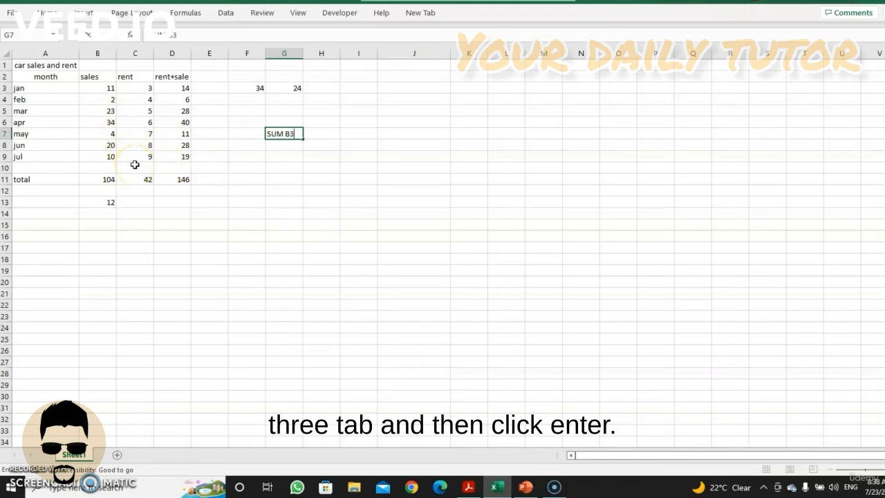
{"action": "type", "text": ":C7"}
{"action": "key", "text": "Return"}
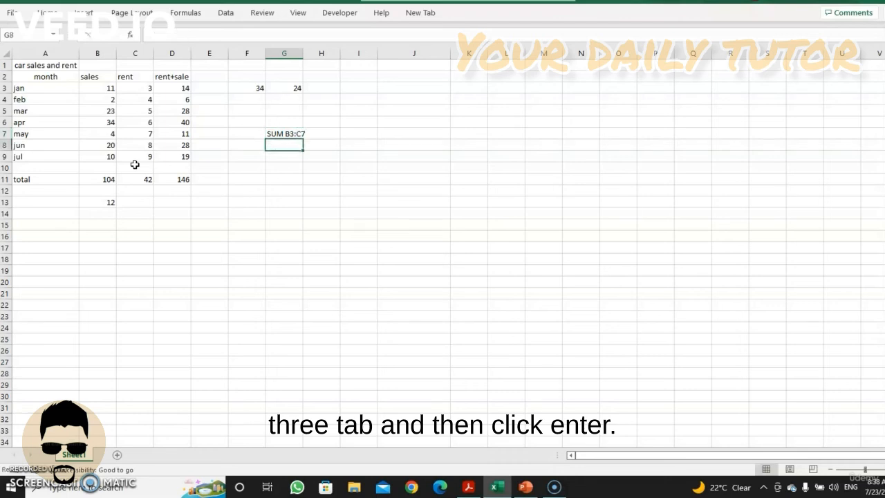
Replace the text in cell G7 with the formula =sum(B3:C7) to total the January to May sales and rent
{"action": "left_click", "coordinate": [275, 133]}
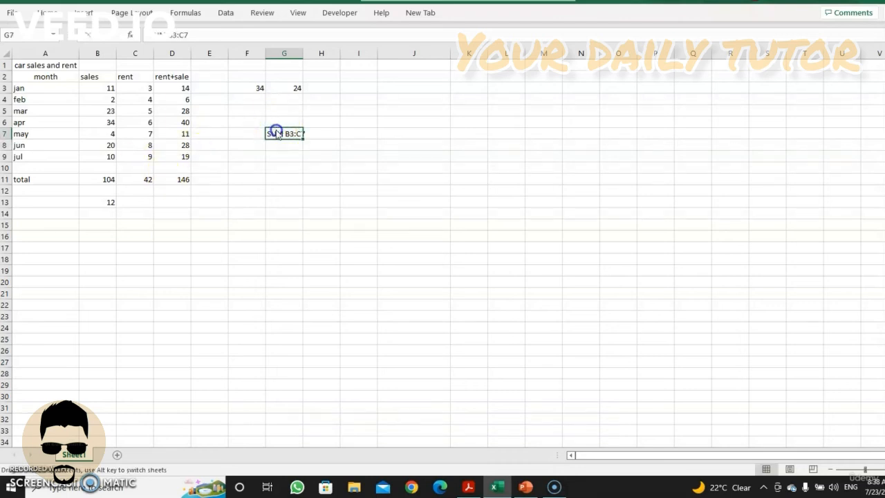
{"action": "double_click", "coordinate": [276, 131]}
{"action": "left_click", "coordinate": [271, 134]}
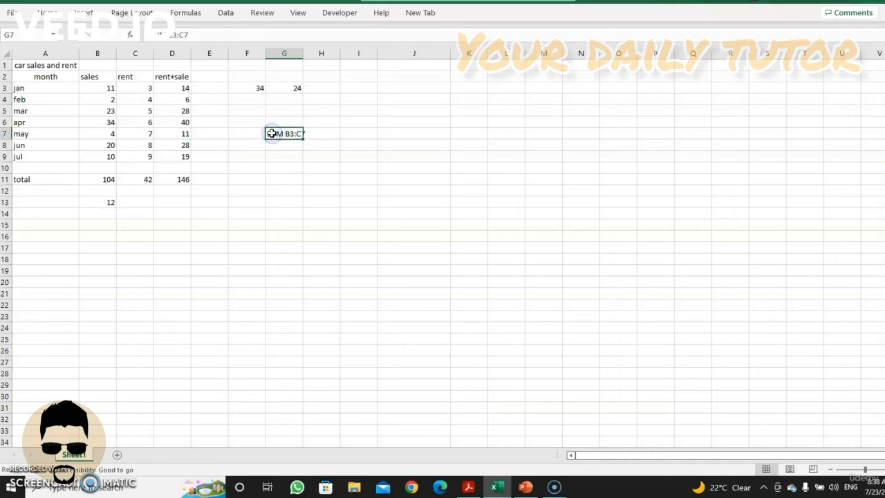
{"action": "key", "text": "BackSpace"}
{"action": "type", "text": "="}
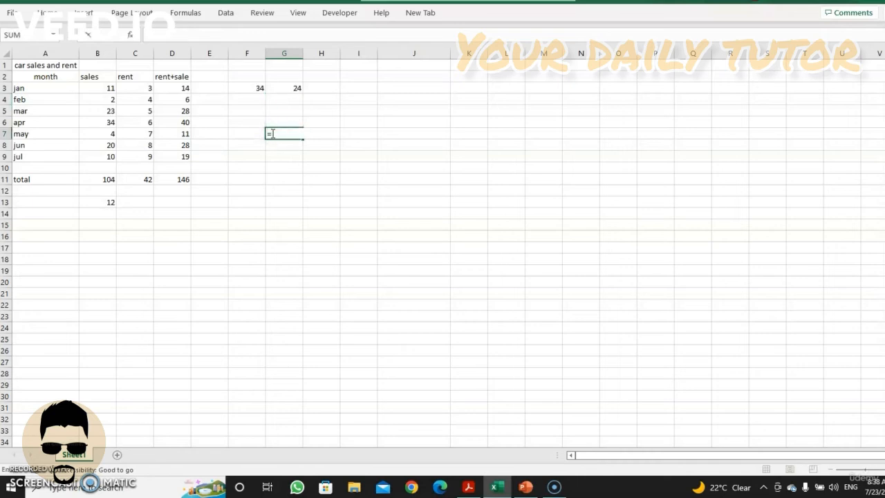
{"action": "type", "text": "sum"}
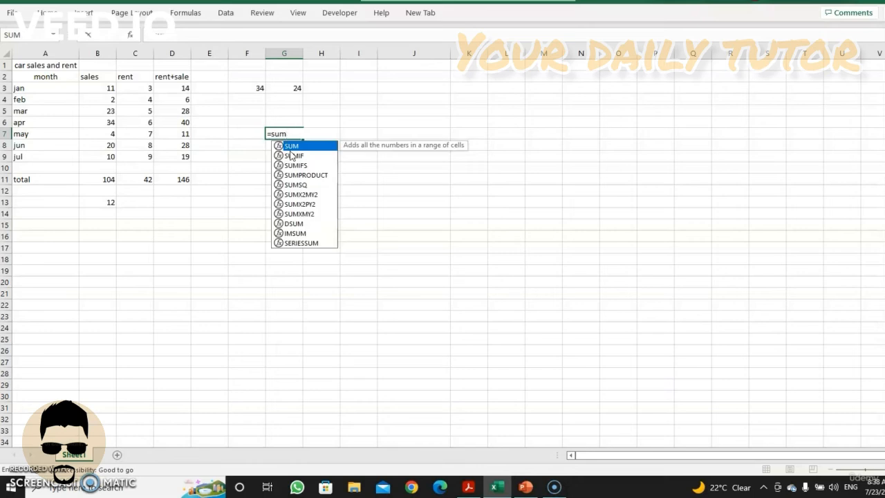
{"action": "type", "text": "("}
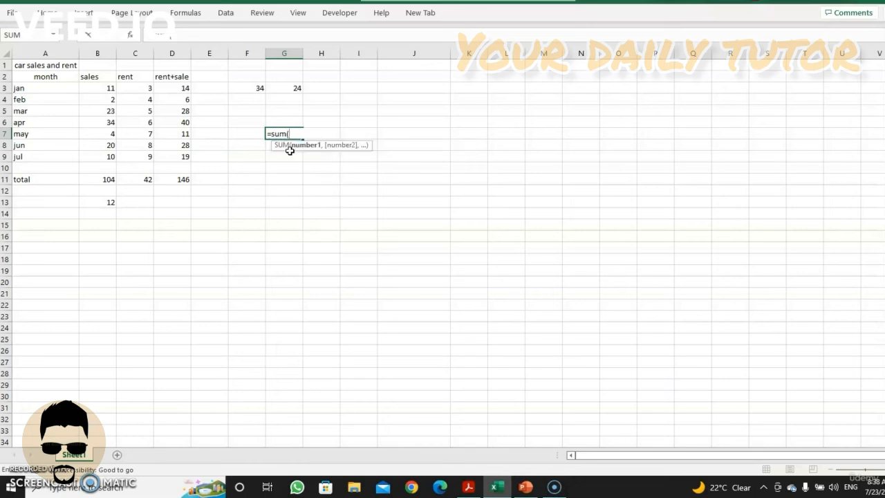
{"action": "type", "text": "B3"}
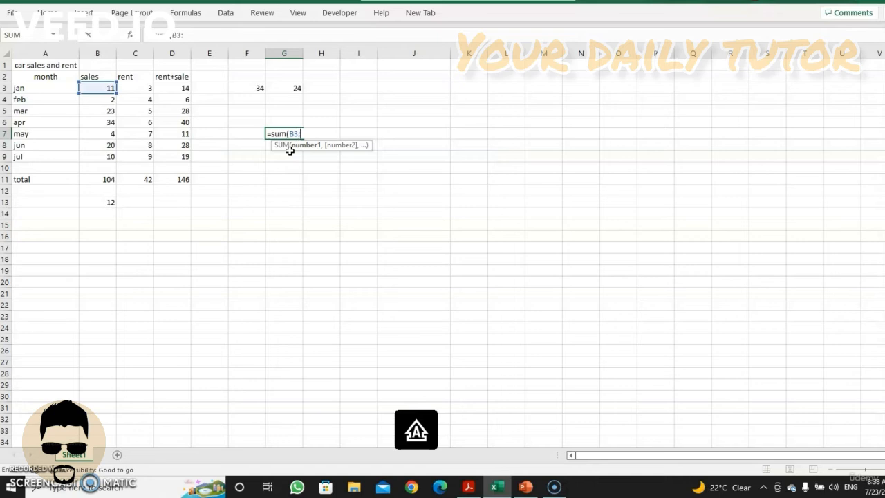
{"action": "type", "text": ":C7"}
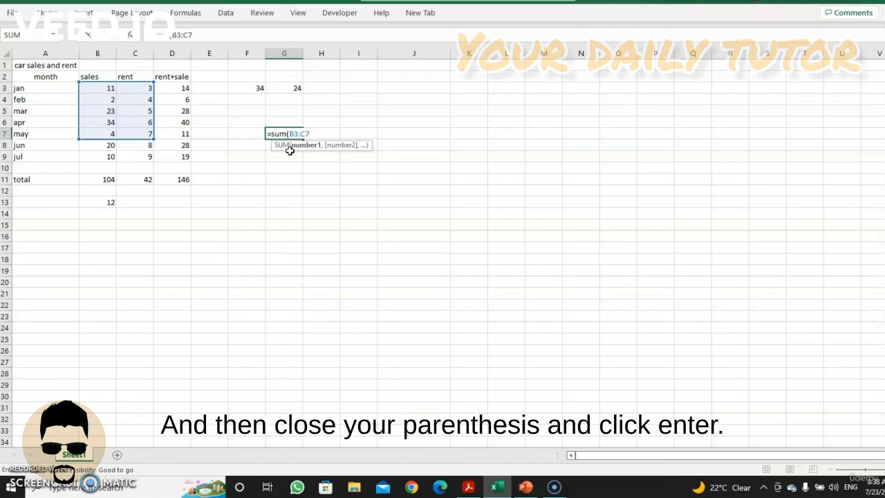
{"action": "type", "text": ")"}
{"action": "key", "text": "Return"}
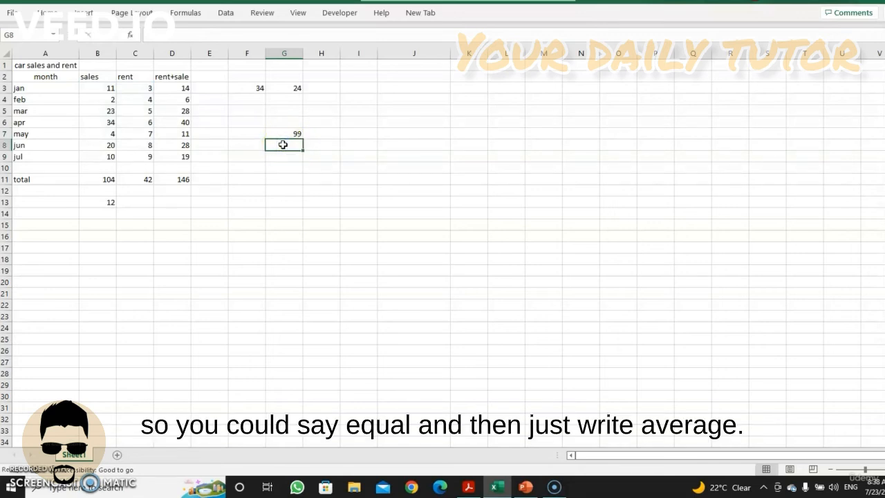
Enter the formula =AVERAGE(B5:C9) in cell G8 to average the March to July sales and rent
{"action": "type", "text": "="}
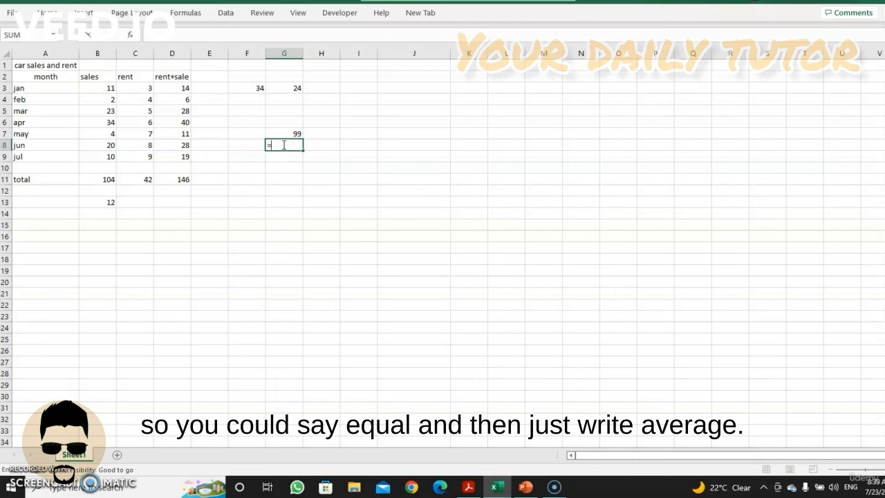
{"action": "type", "text": "a"}
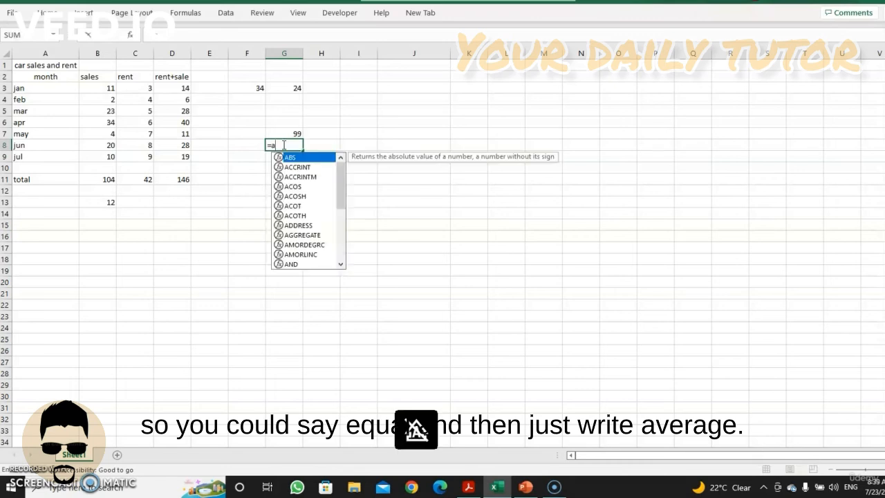
{"action": "type", "text": "v"}
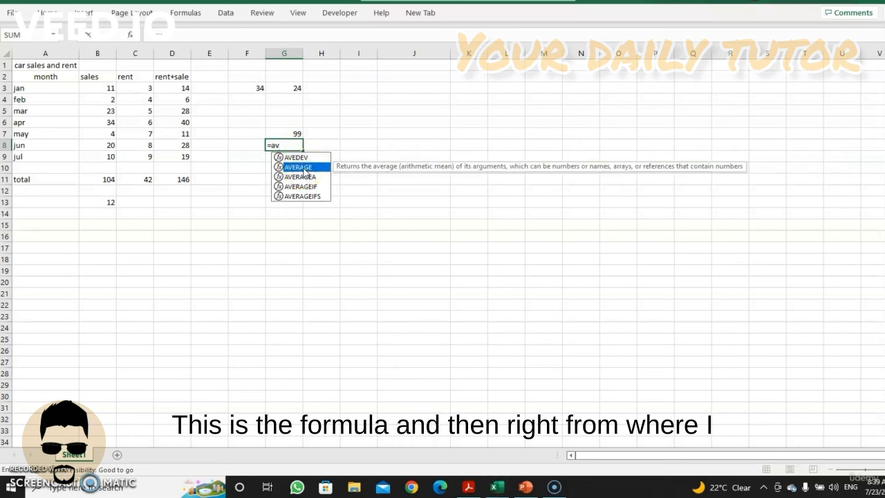
{"action": "double_click", "coordinate": [305, 170]}
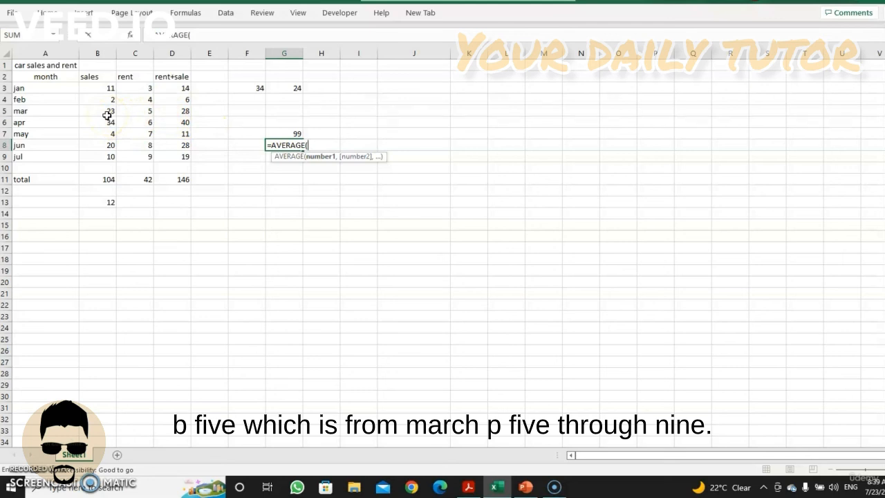
{"action": "type", "text": "B"}
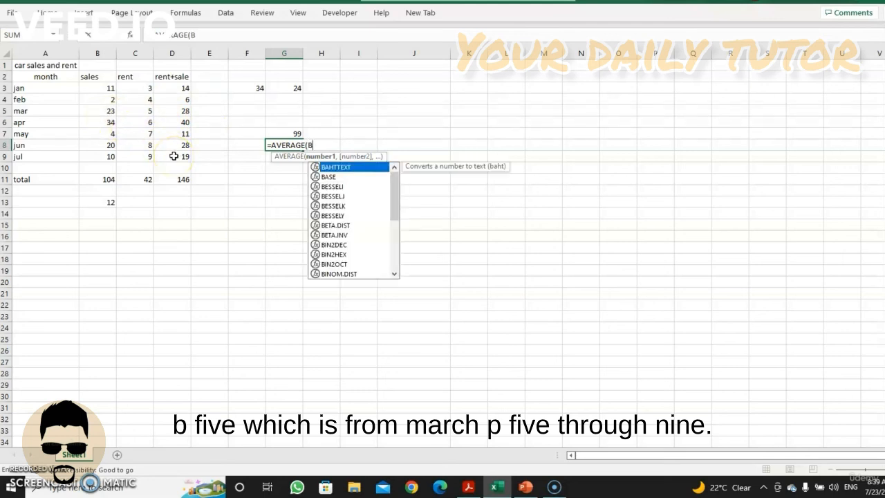
{"action": "type", "text": "5:"}
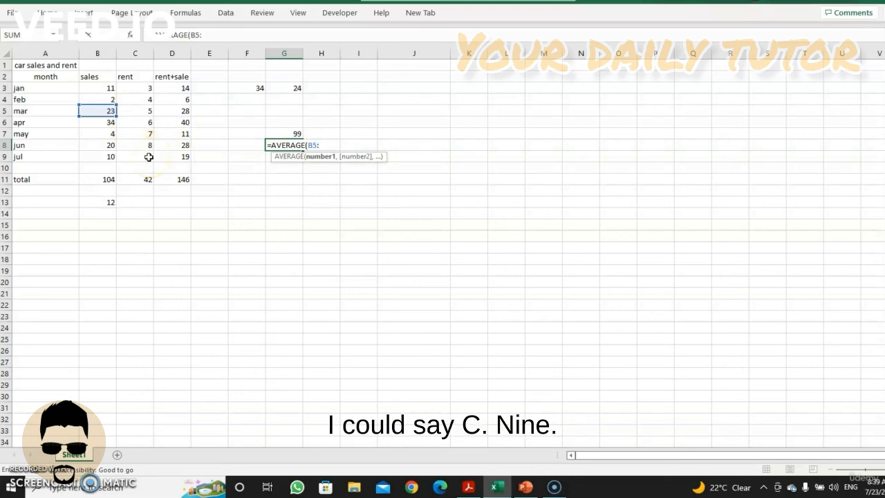
{"action": "type", "text": "C"}
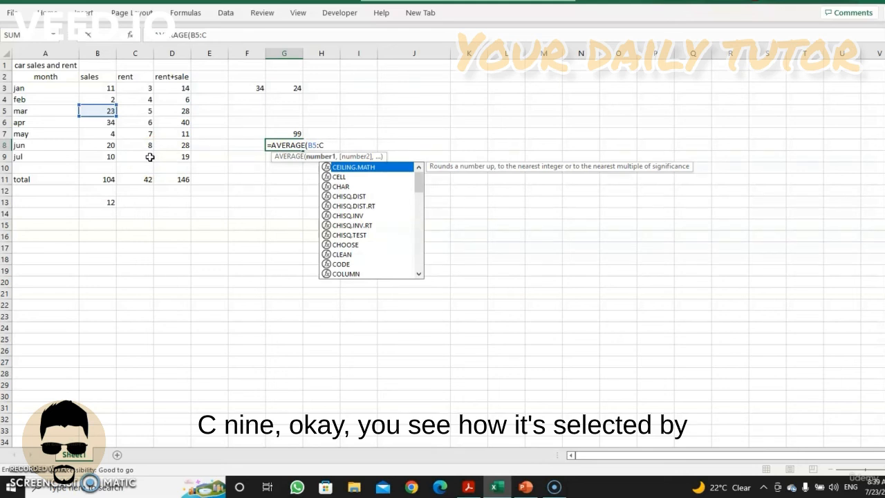
{"action": "type", "text": "9"}
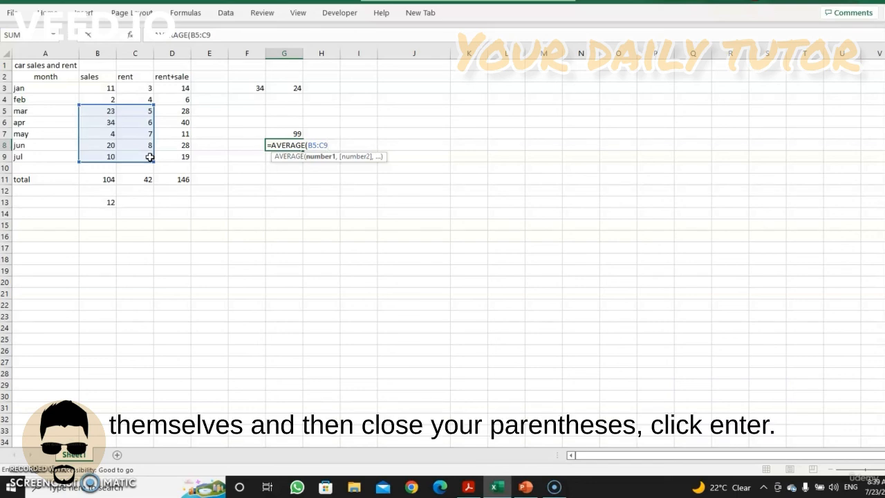
{"action": "type", "text": ")"}
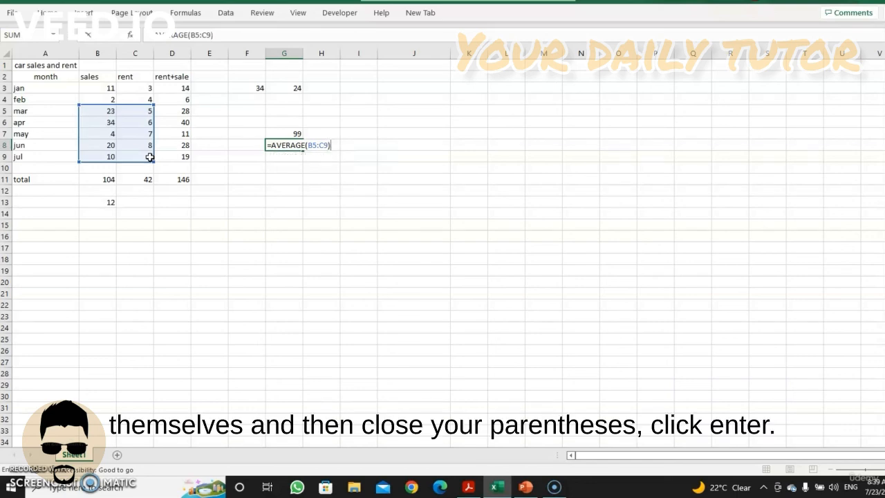
{"action": "key", "text": "Return"}
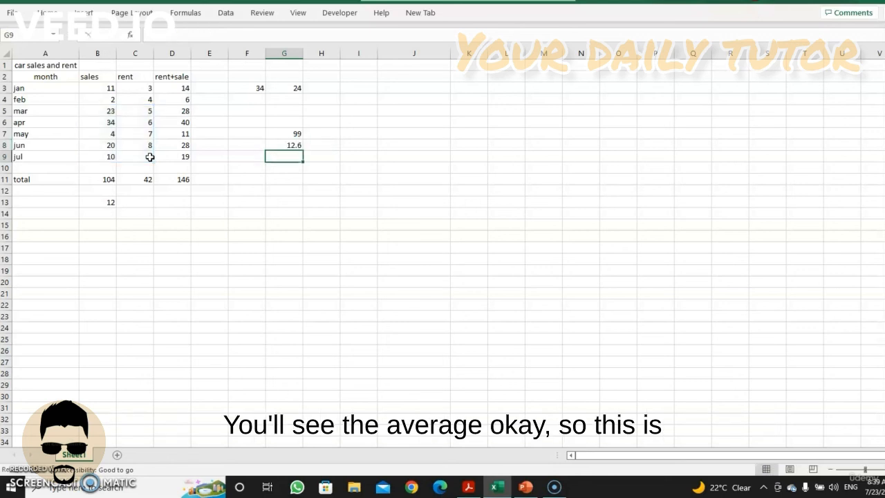